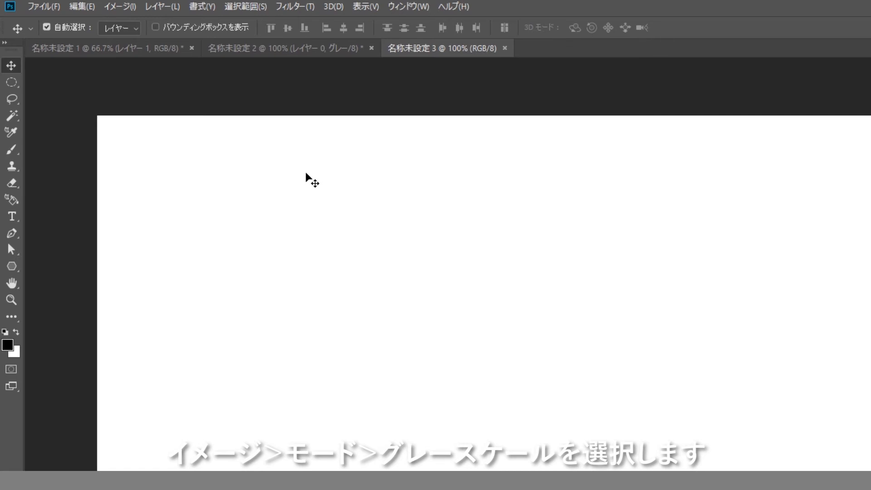
Step: Convert the blank white document to Grayscale mode, discarding its color information
{"action": "left_click", "coordinate": [120, 6]}
{"action": "mouse_move", "coordinate": [127, 22]}
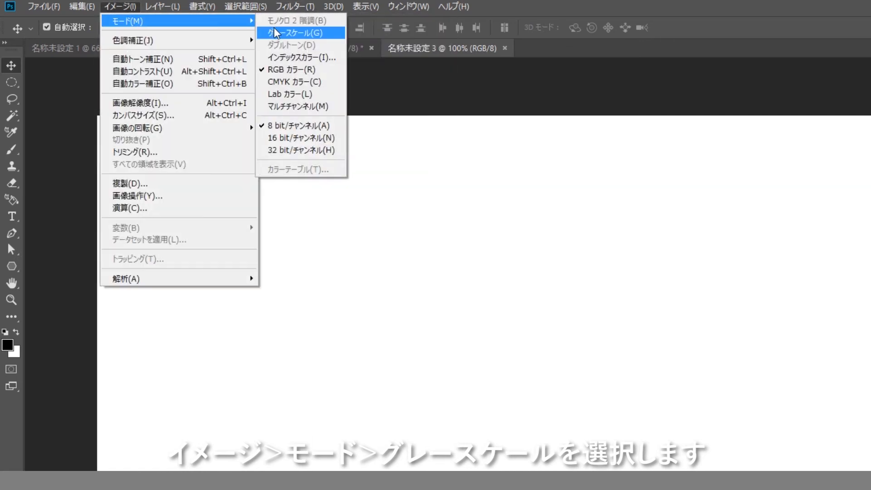
{"action": "left_click", "coordinate": [276, 32]}
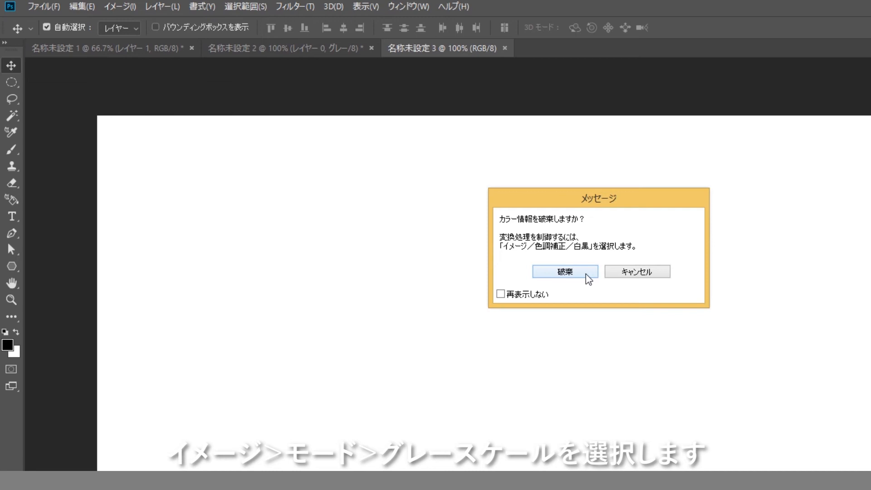
{"action": "left_click", "coordinate": [587, 275]}
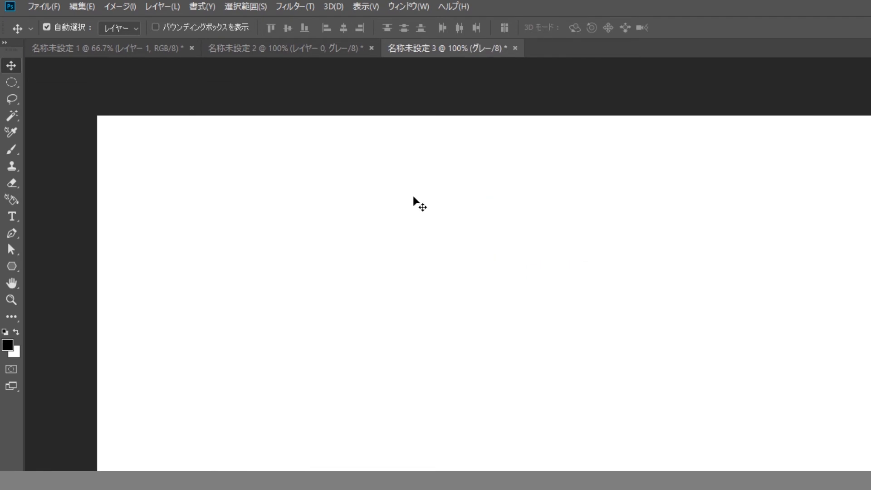
Step: Fill the canvas with black in Normal mode at 8% opacity
{"action": "left_click", "coordinate": [120, 6]}
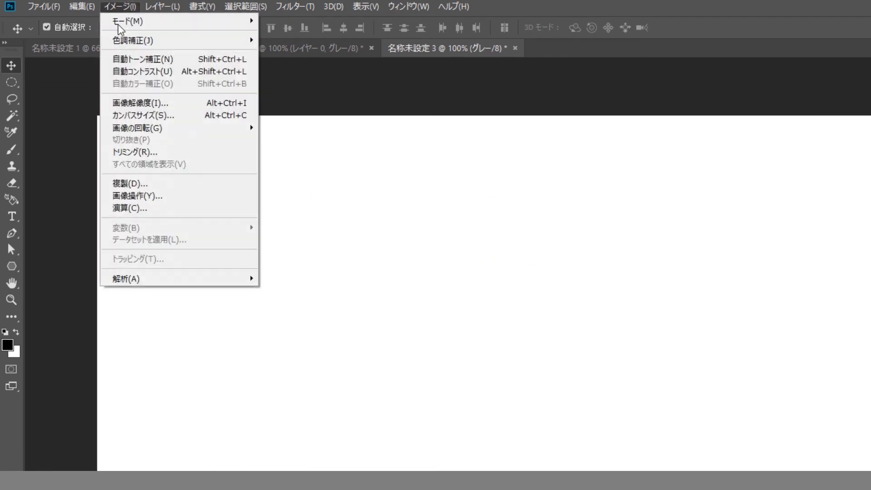
{"action": "mouse_move", "coordinate": [82, 7]}
{"action": "left_click", "coordinate": [105, 208]}
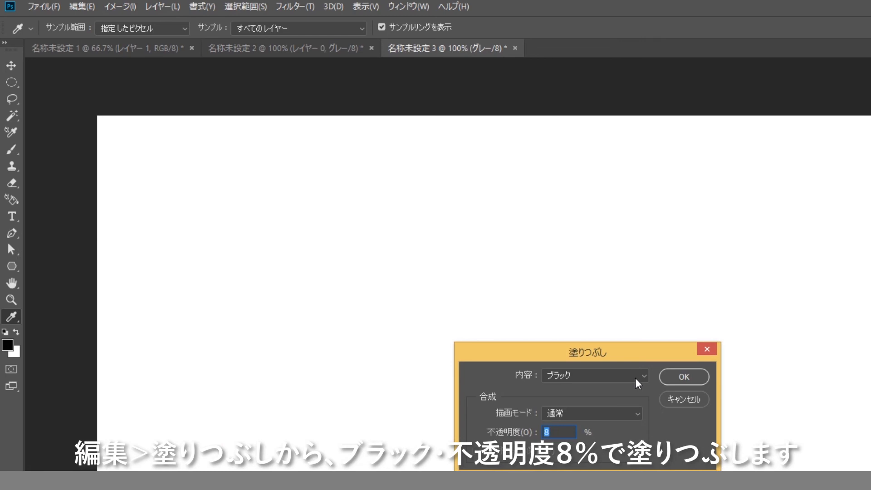
{"action": "left_click", "coordinate": [594, 378]}
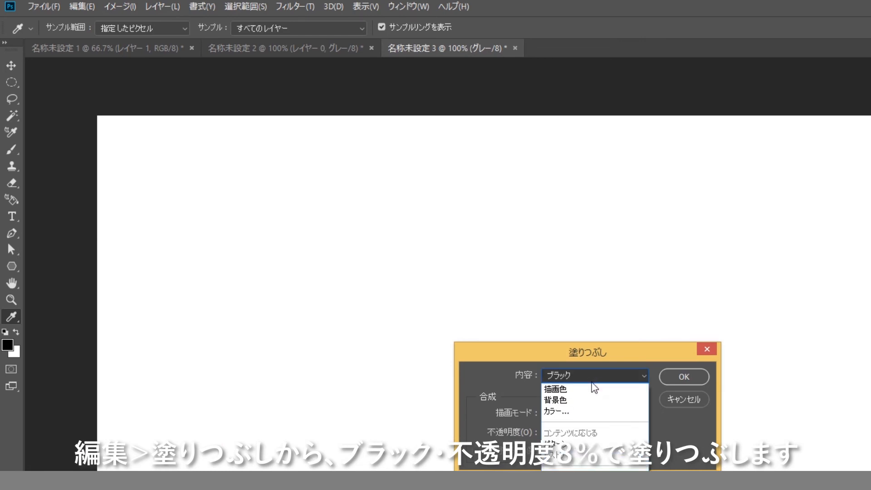
{"action": "left_click", "coordinate": [570, 469]}
{"action": "left_click_drag", "start_coordinate": [555, 433], "coordinate": [516, 442]}
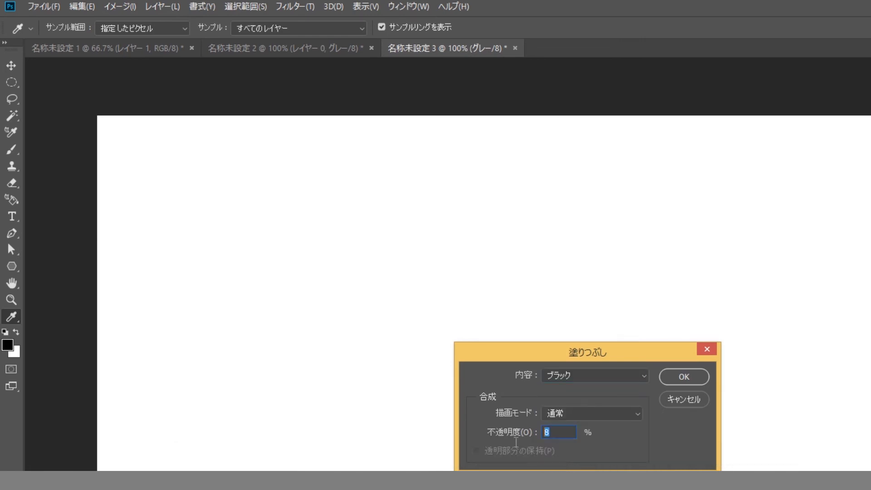
{"action": "left_click", "coordinate": [684, 377]}
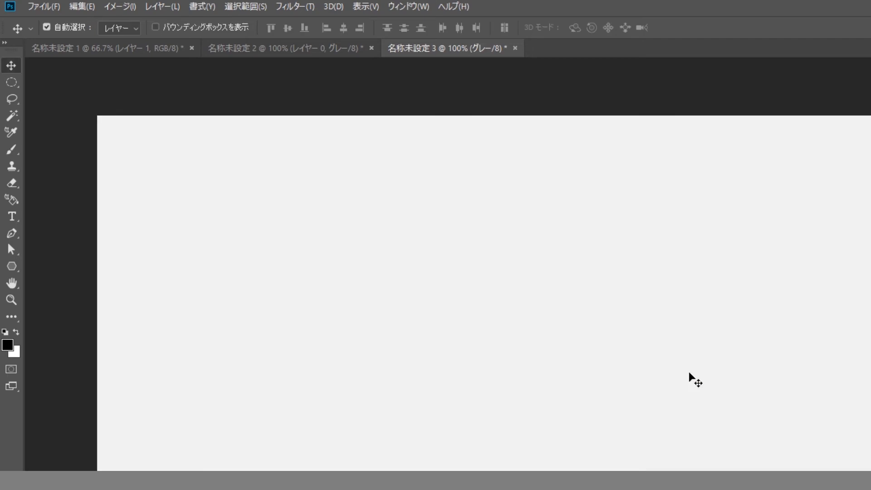
Step: Convert the image to Bitmap mode at 72 pixel/inch using a Halftone Screen of 2 line/inch, 45 degrees and Cross shape
{"action": "left_click", "coordinate": [121, 8]}
{"action": "mouse_move", "coordinate": [182, 21]}
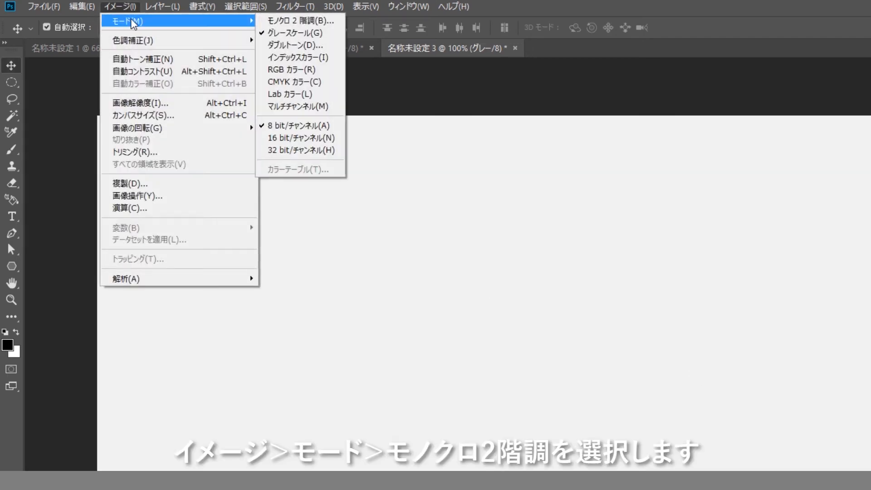
{"action": "left_click", "coordinate": [283, 21]}
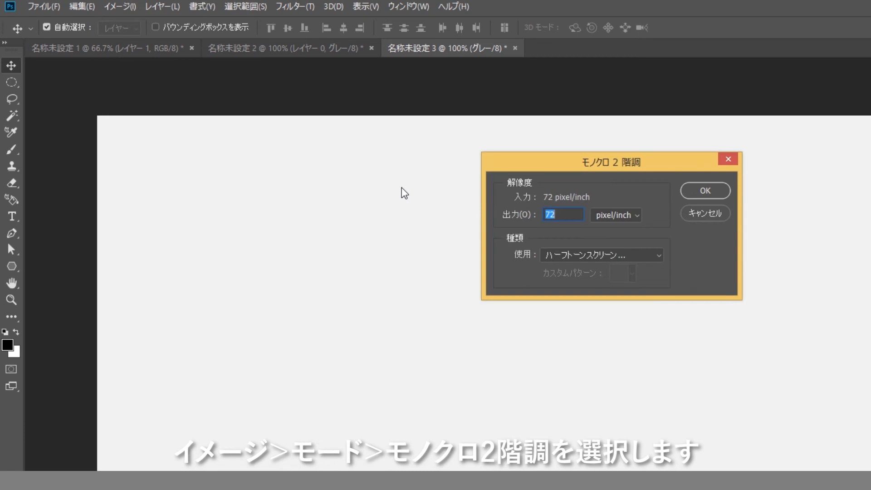
{"action": "left_click", "coordinate": [700, 196]}
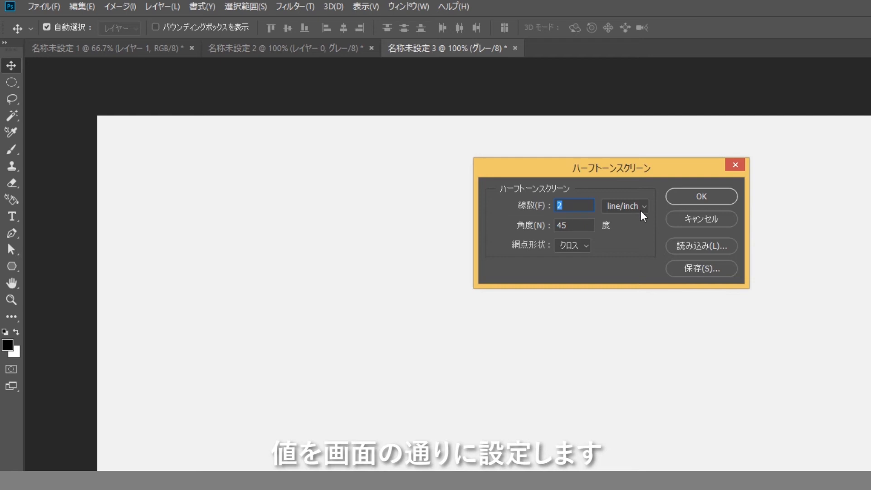
{"action": "left_click", "coordinate": [681, 200]}
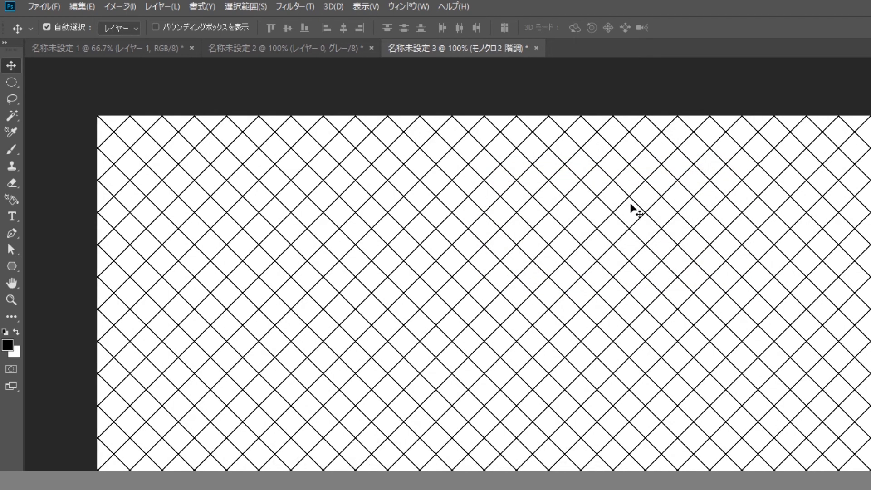
Step: Convert the bitmap grid image back to Grayscale mode with a size ratio of 1
{"action": "left_click", "coordinate": [125, 7]}
{"action": "mouse_move", "coordinate": [137, 22]}
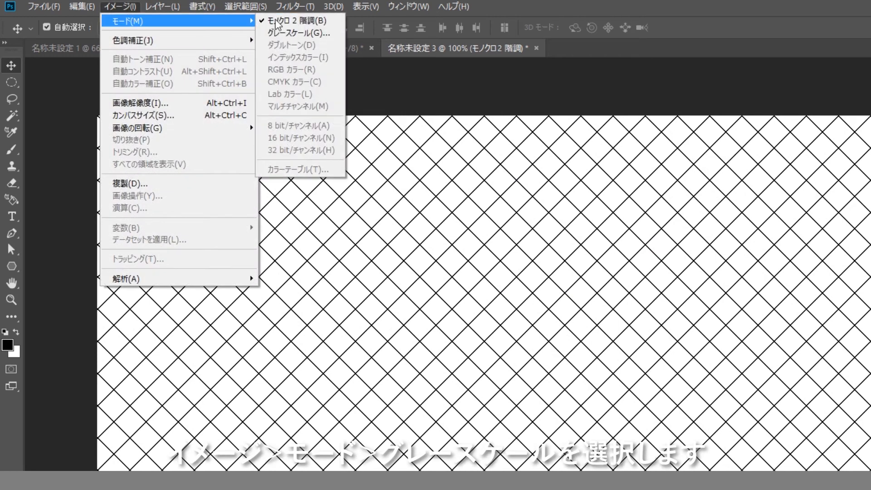
{"action": "left_click", "coordinate": [292, 33]}
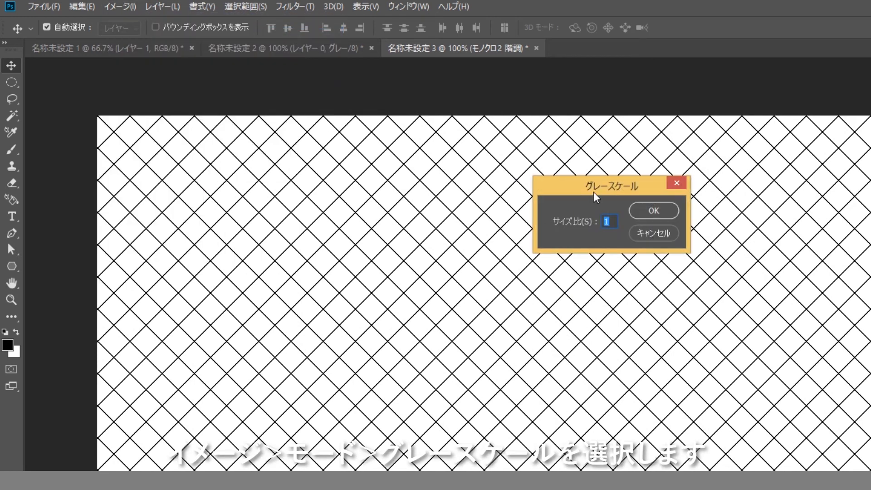
{"action": "left_click_drag", "start_coordinate": [542, 253], "coordinate": [545, 256]}
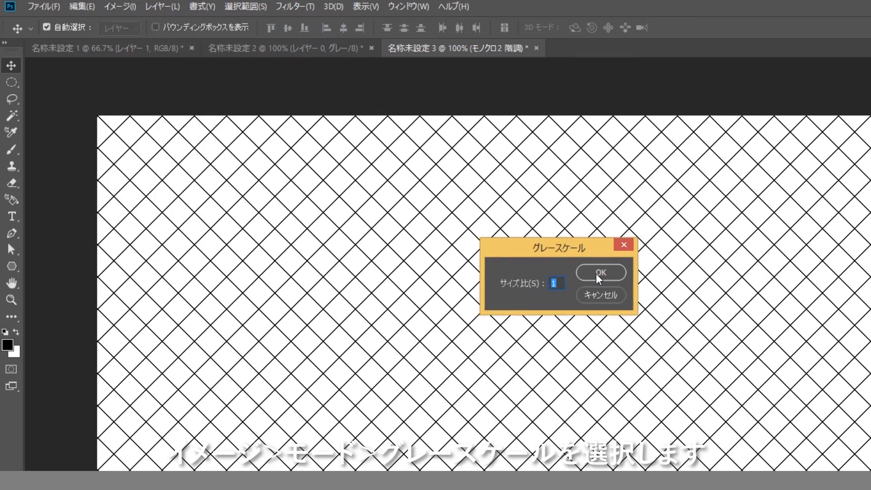
{"action": "left_click", "coordinate": [598, 274]}
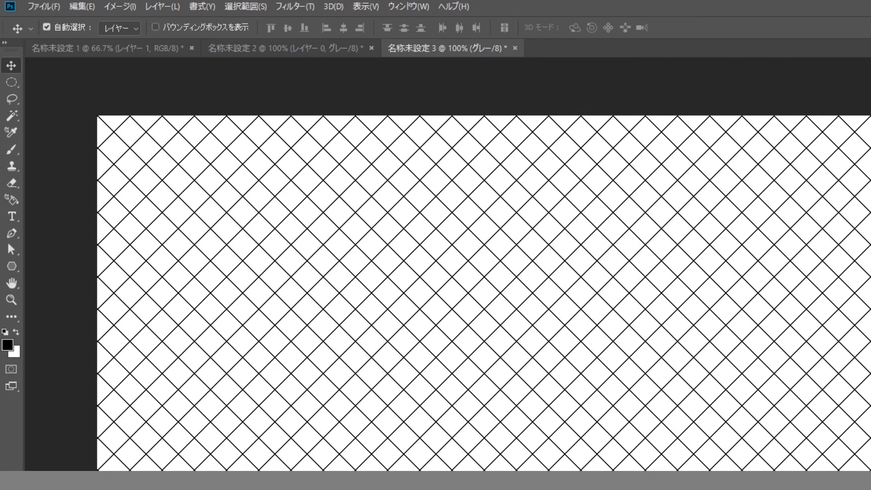
Step: Turn the background into a regular layer named レイヤー 0 and change the document's color mode to RGB Color
{"action": "double_click", "coordinate": [868, 399]}
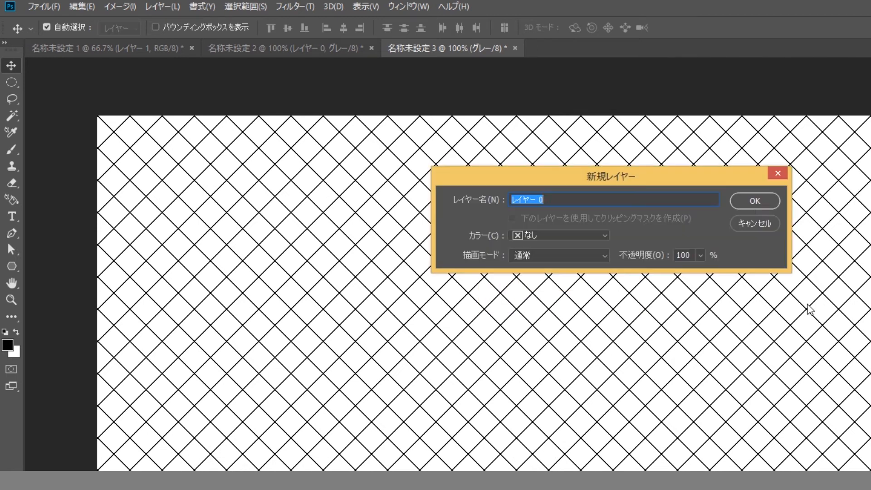
{"action": "left_click", "coordinate": [756, 207]}
{"action": "left_click", "coordinate": [119, 8]}
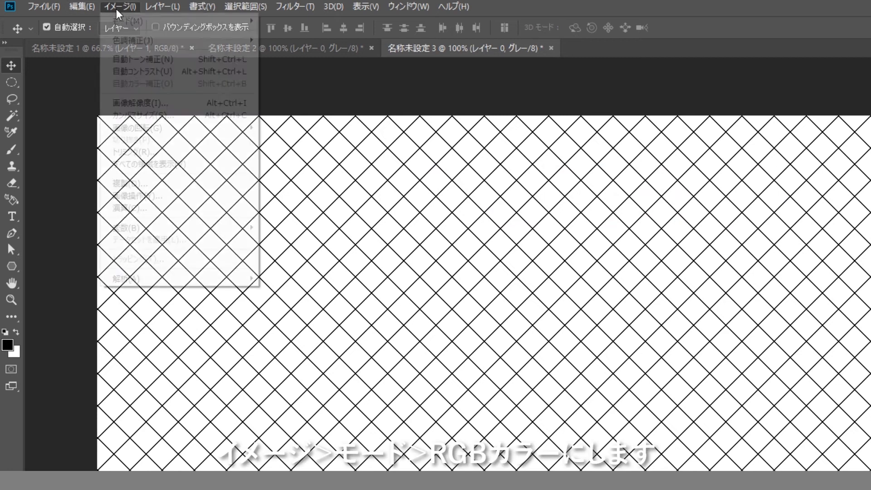
{"action": "mouse_move", "coordinate": [123, 22]}
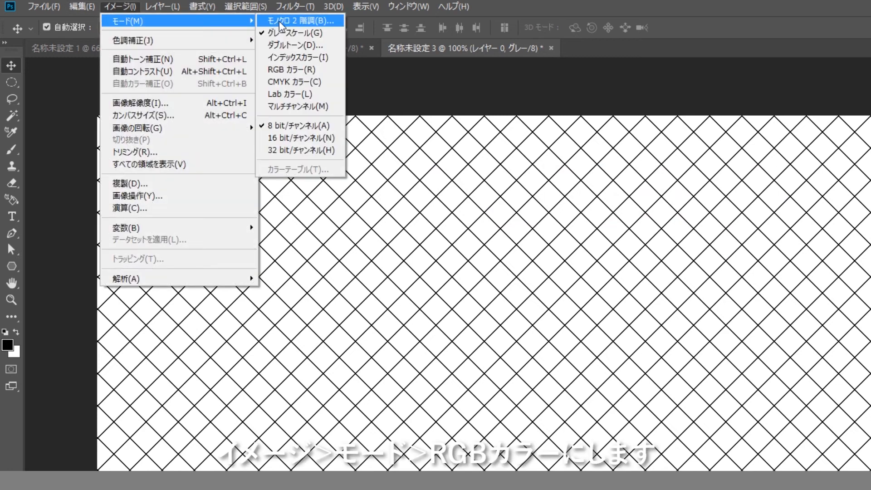
{"action": "left_click", "coordinate": [295, 71]}
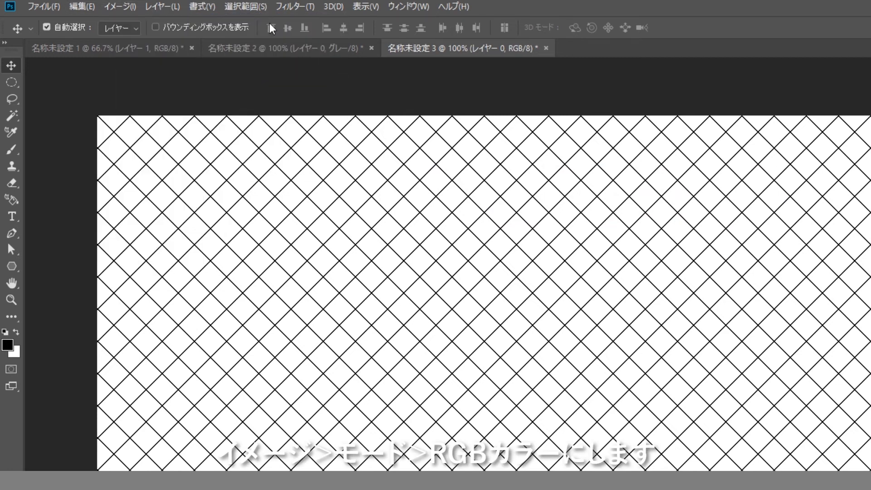
Step: Select the white areas of the grid with Color Range set to Highlights, delete them and clear the selection
{"action": "left_click", "coordinate": [258, 7]}
{"action": "left_click", "coordinate": [290, 134]}
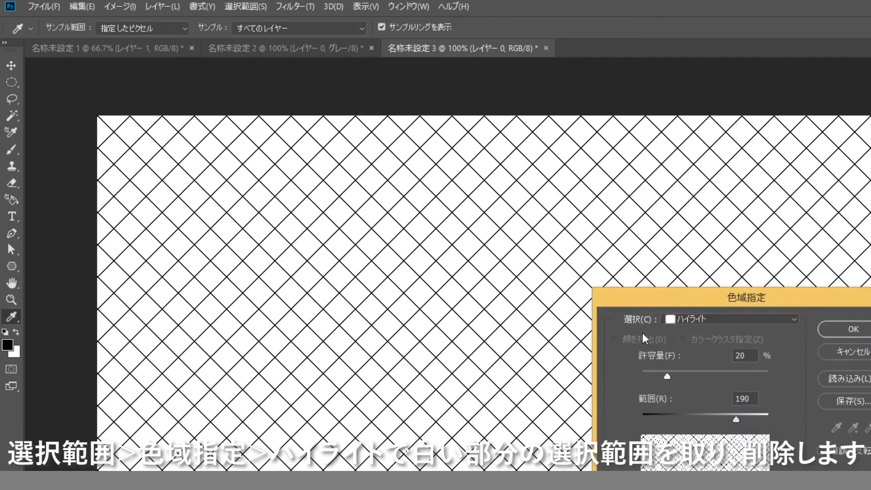
{"action": "left_click", "coordinate": [704, 323]}
{"action": "left_click", "coordinate": [695, 440]}
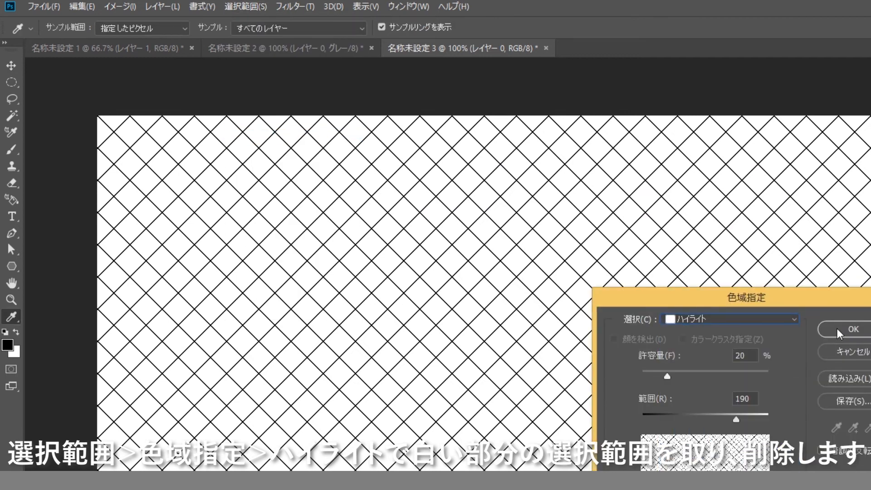
{"action": "left_click", "coordinate": [854, 329]}
{"action": "key", "text": "v"}
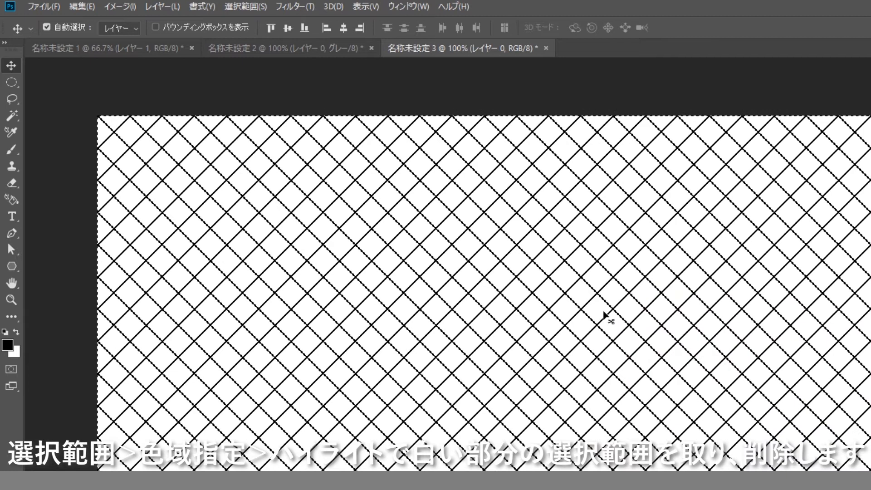
{"action": "key", "text": "Delete"}
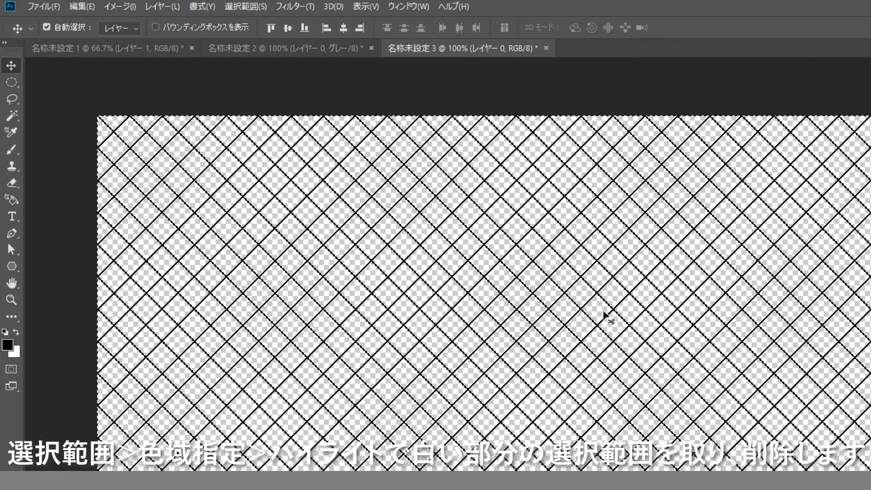
{"action": "key", "text": "ctrl+d"}
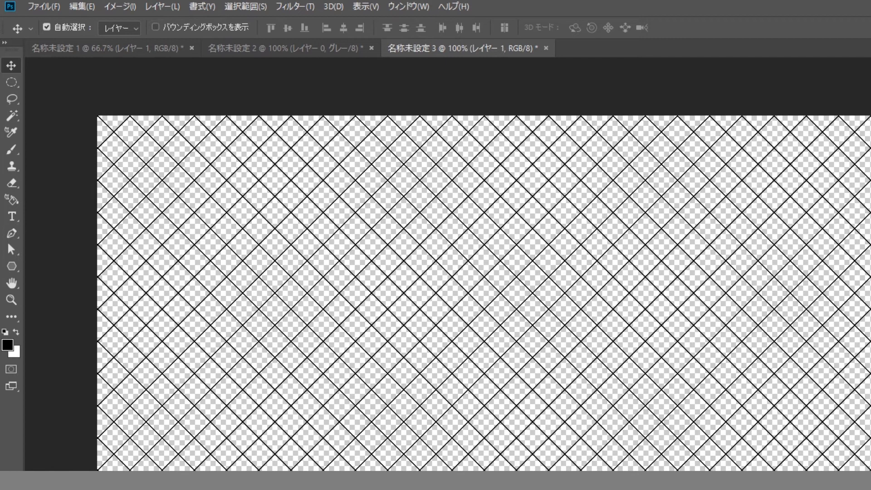
Step: Fill レイヤー 1 beneath the grid with white and give it a radial white-to-black Gradient Overlay at 100% opacity
{"action": "key", "text": "alt+Delete"}
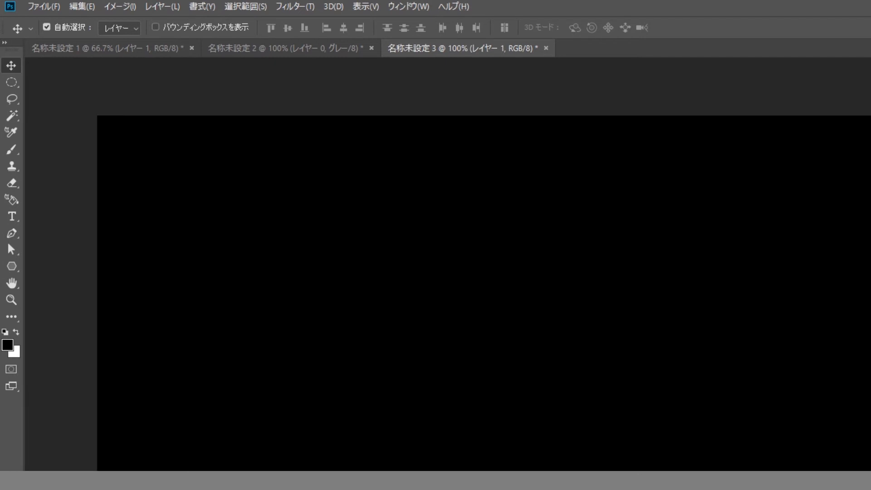
{"action": "key", "text": "ctrl+Delete"}
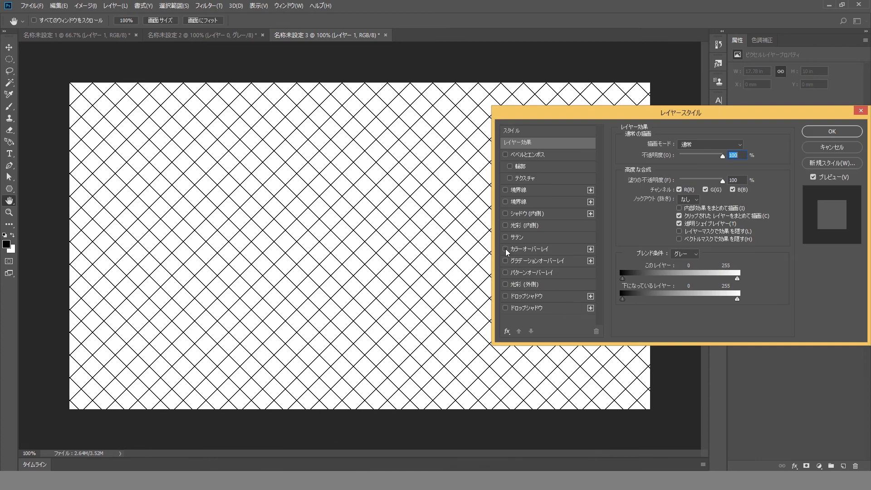
{"action": "left_click", "coordinate": [505, 249]}
{"action": "left_click", "coordinate": [571, 249]}
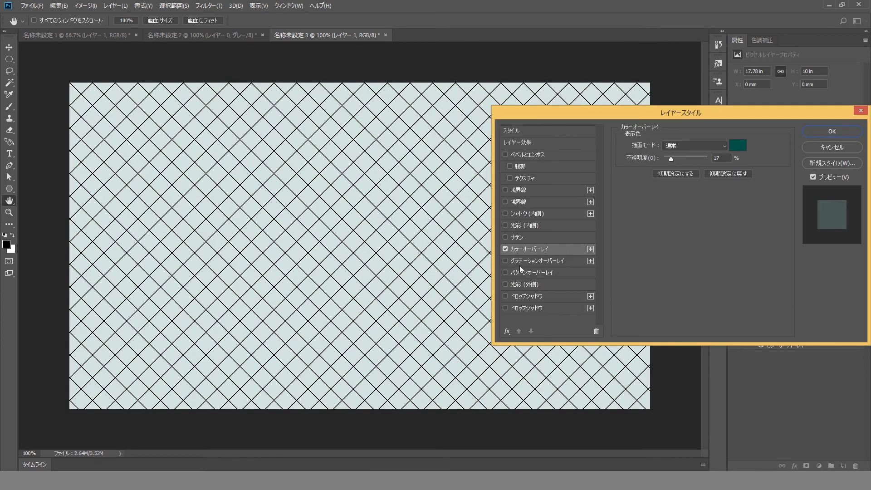
{"action": "left_click", "coordinate": [506, 261]}
{"action": "left_click", "coordinate": [506, 249]}
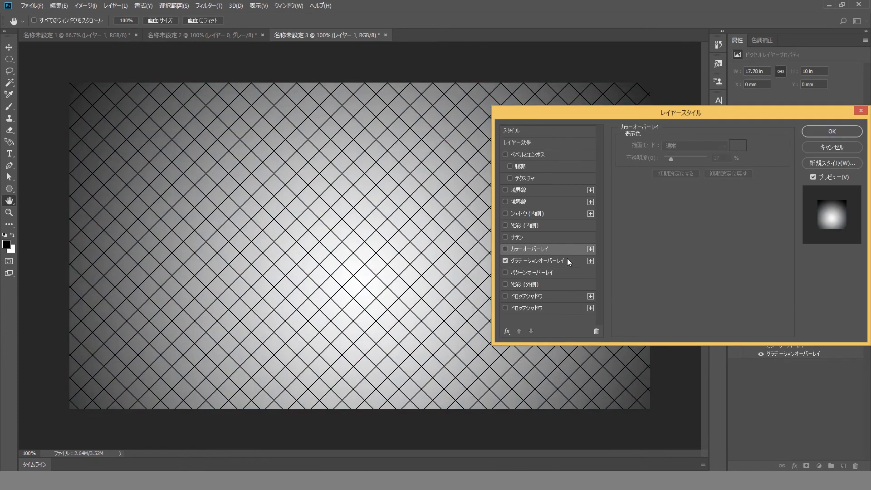
{"action": "left_click", "coordinate": [567, 262]}
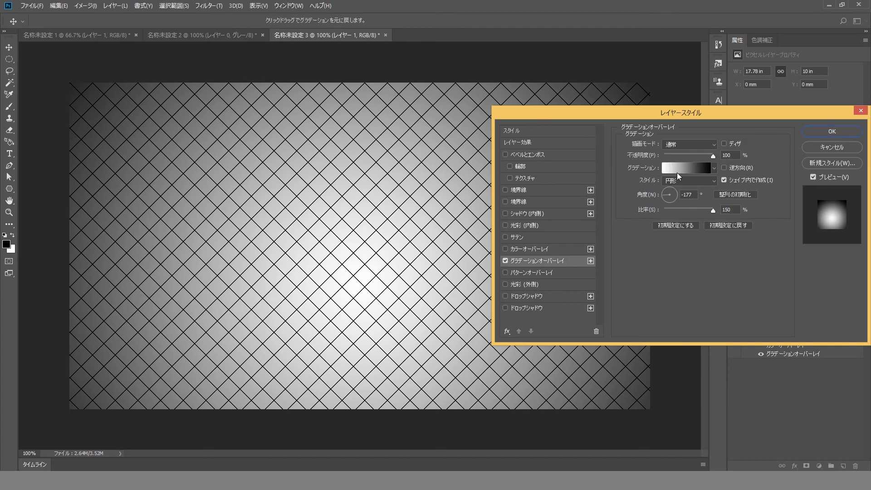
{"action": "left_click", "coordinate": [809, 134]}
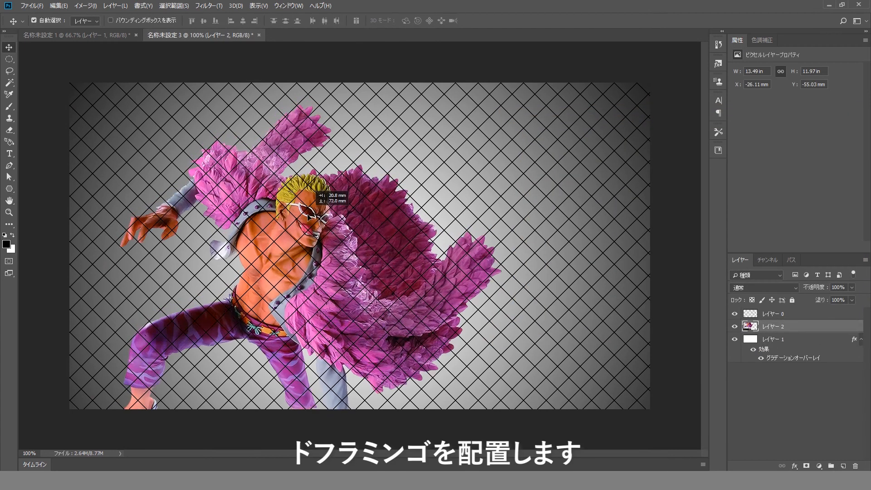
Step: Position the pink-coated character figure beneath the grid at about X -9 mm, Y 22 mm
{"action": "left_click_drag", "start_coordinate": [309, 217], "coordinate": [301, 224]}
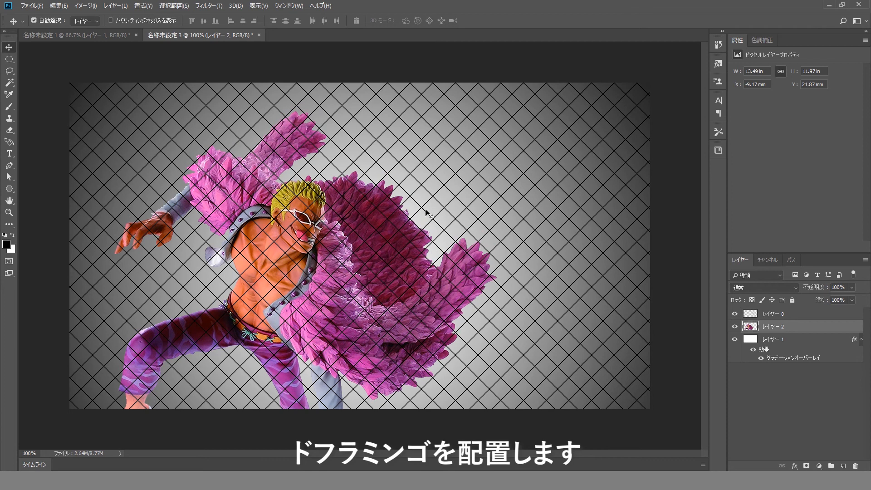
Step: Distort the grid on レイヤー 0 so its two left corners meet the character's fingertips and wrist, and apply the transformation
{"action": "left_click", "coordinate": [786, 315]}
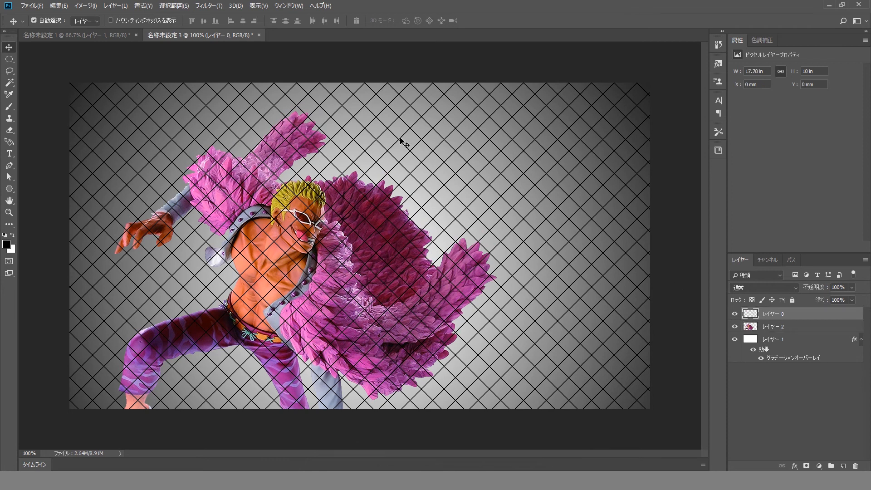
{"action": "left_click_drag", "start_coordinate": [400, 139], "coordinate": [453, 134]}
{"action": "key", "text": "ctrl+z"}
{"action": "left_click", "coordinate": [84, 6]}
{"action": "mouse_move", "coordinate": [59, 6]}
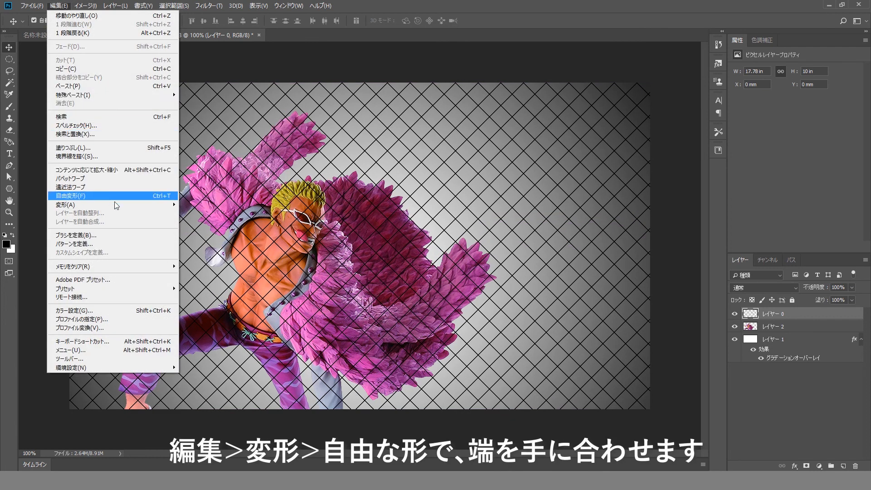
{"action": "mouse_move", "coordinate": [116, 205]}
{"action": "left_click", "coordinate": [227, 244]}
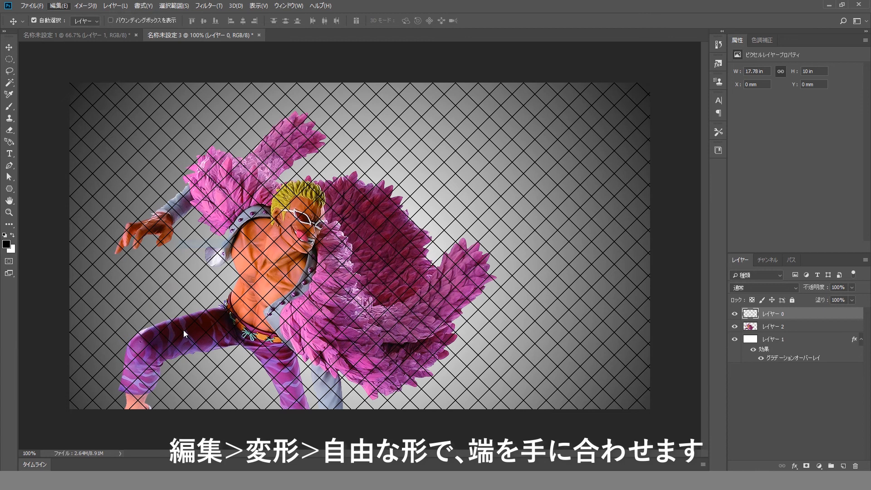
{"action": "left_click_drag", "start_coordinate": [69, 409], "coordinate": [118, 255]}
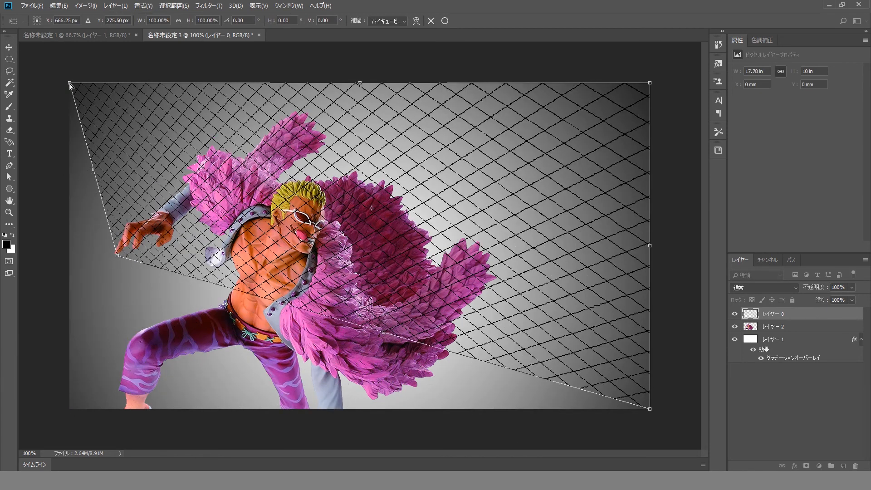
{"action": "left_click_drag", "start_coordinate": [70, 83], "coordinate": [168, 209]}
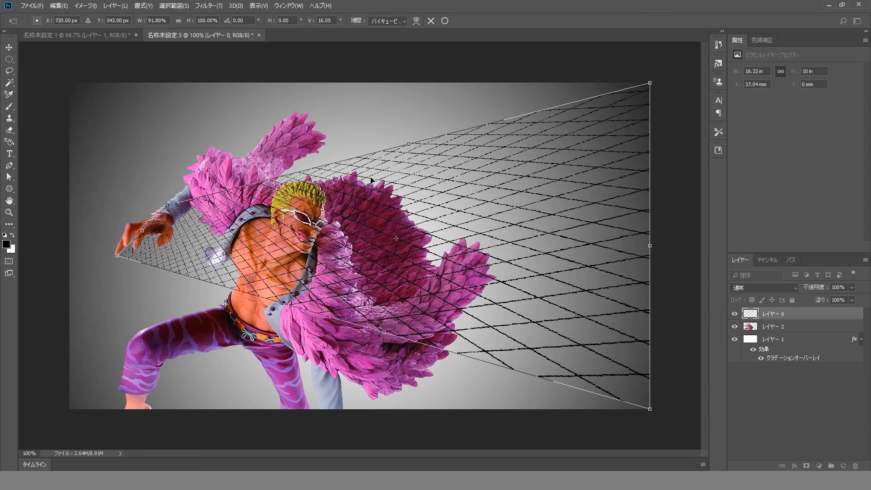
{"action": "key", "text": "Return"}
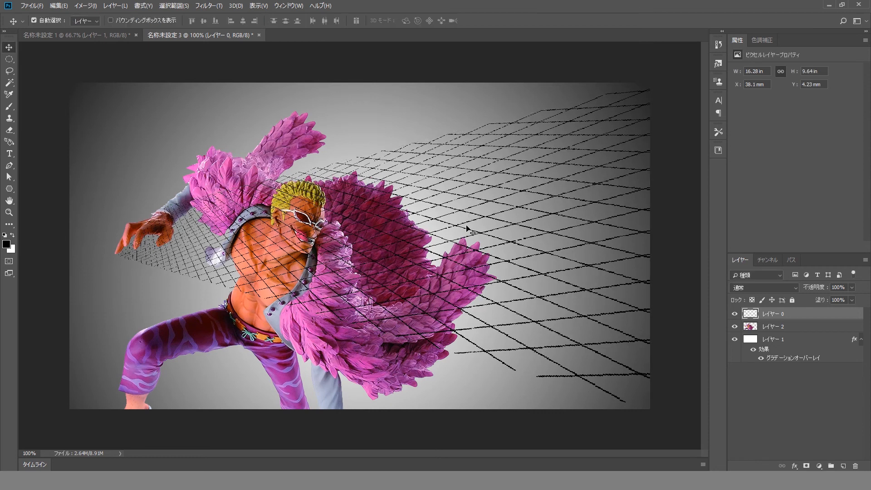
Step: Load the character's outline as a selection, reduce it to the raised hand and forearm, remove the grid lines covering them and deselect
{"action": "left_click", "coordinate": [754, 332], "text": "ctrl"}
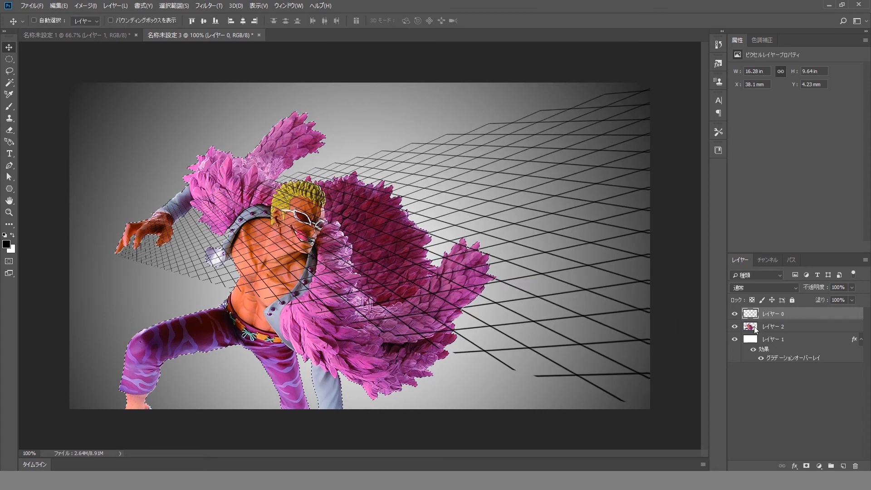
{"action": "key", "text": "l"}
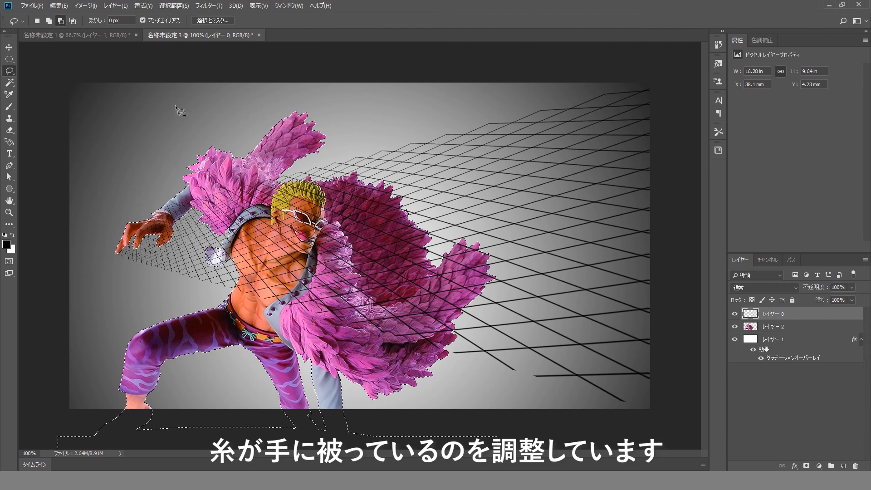
{"action": "left_click_drag", "start_coordinate": [174, 83], "coordinate": [184, 266]}
{"action": "mouse_move", "coordinate": [148, 301]}
{"action": "left_mouse_down"}
{"action": "mouse_move", "coordinate": [96, 409]}
{"action": "mouse_move", "coordinate": [199, 427]}
{"action": "mouse_move", "coordinate": [364, 432]}
{"action": "mouse_move", "coordinate": [656, 422]}
{"action": "mouse_move", "coordinate": [684, 304]}
{"action": "mouse_move", "coordinate": [690, 177]}
{"action": "mouse_move", "coordinate": [650, 69]}
{"action": "left_mouse_up"}
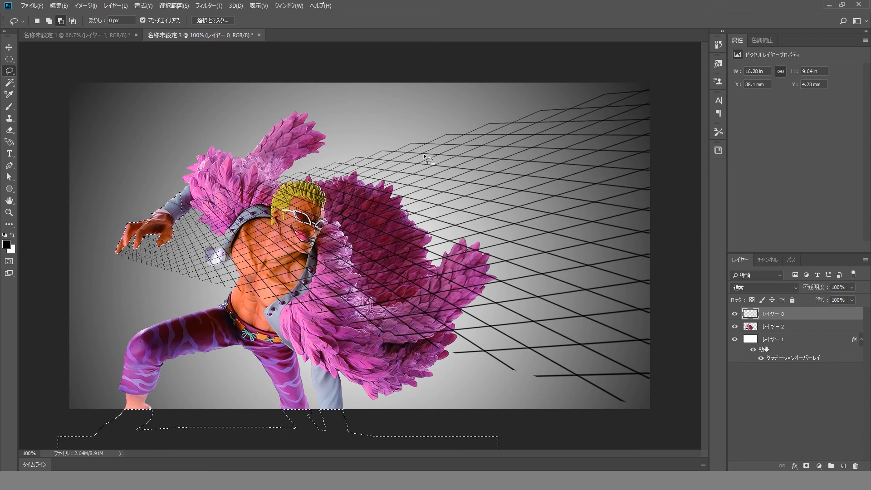
{"action": "key", "text": "ctrl+d"}
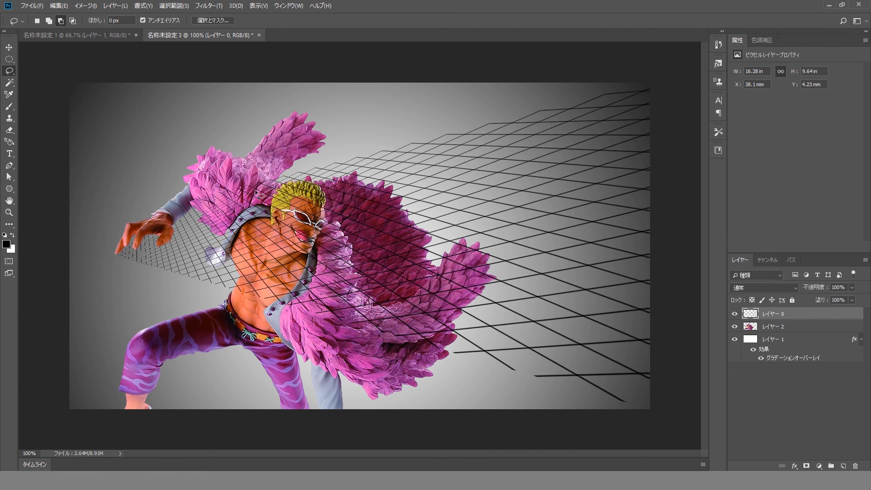
{"action": "left_click", "coordinate": [14, 48]}
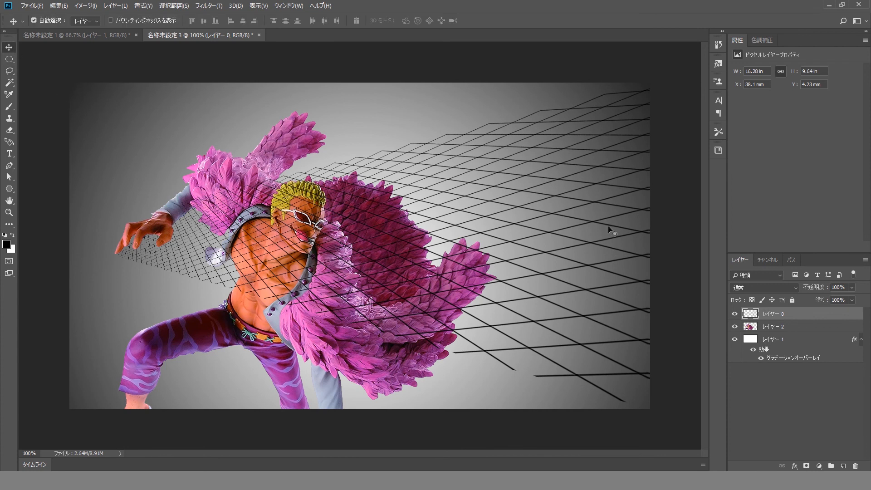
Step: Add an Outer Glow effect to the grid on レイヤー 0
{"action": "double_click", "coordinate": [840, 318]}
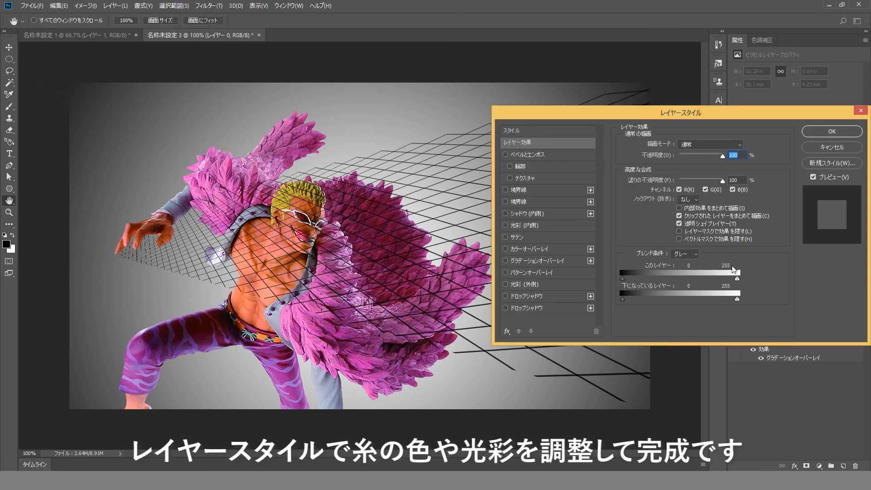
{"action": "left_click", "coordinate": [547, 287]}
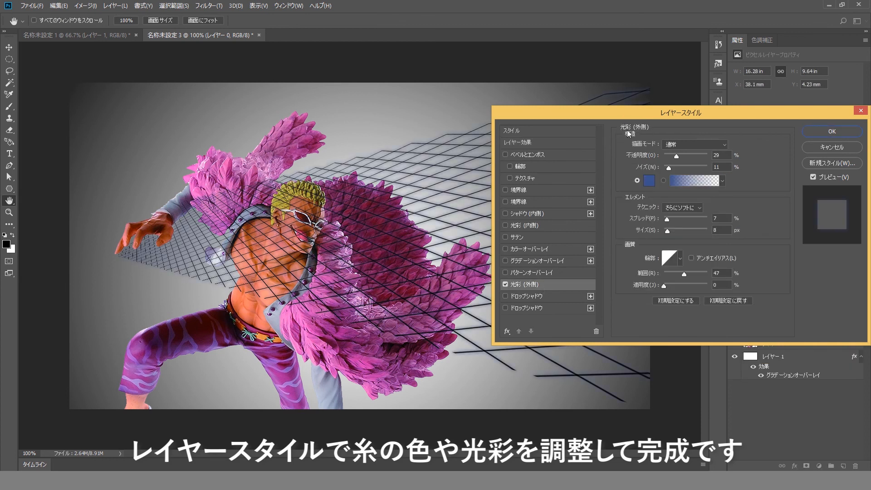
{"action": "left_click_drag", "start_coordinate": [620, 113], "coordinate": [592, 188]}
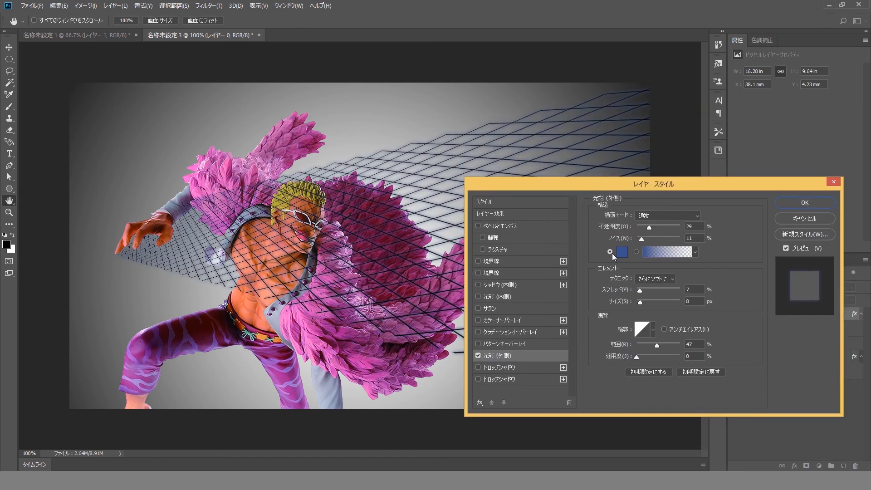
Step: Give the grid a white Color Overlay at 100% opacity and apply the layer style
{"action": "left_click", "coordinate": [534, 324]}
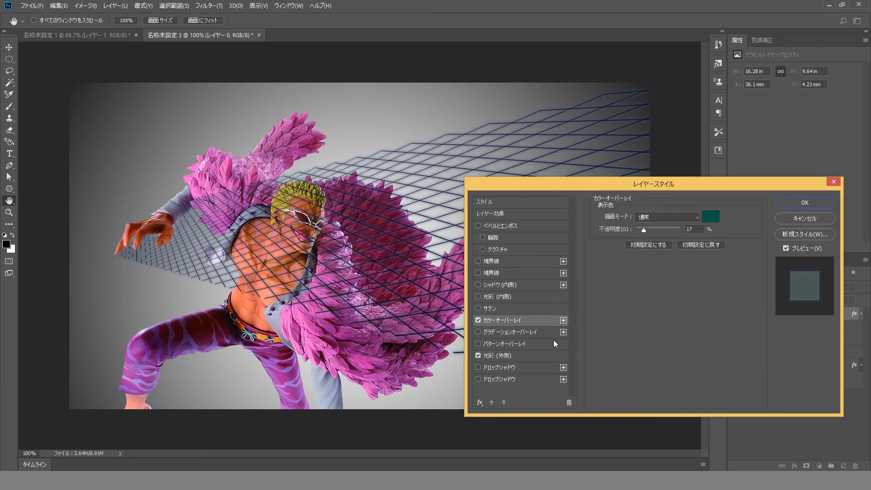
{"action": "left_click", "coordinate": [711, 222]}
{"action": "left_click", "coordinate": [549, 241]}
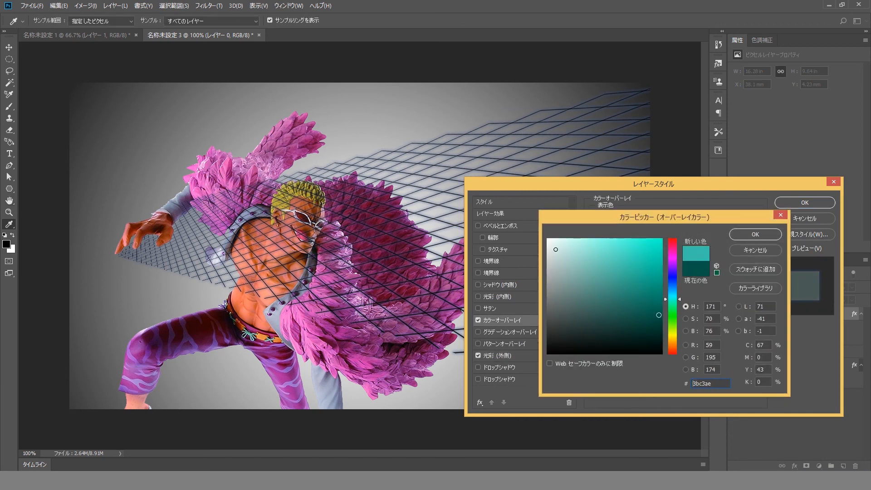
{"action": "left_click", "coordinate": [766, 236]}
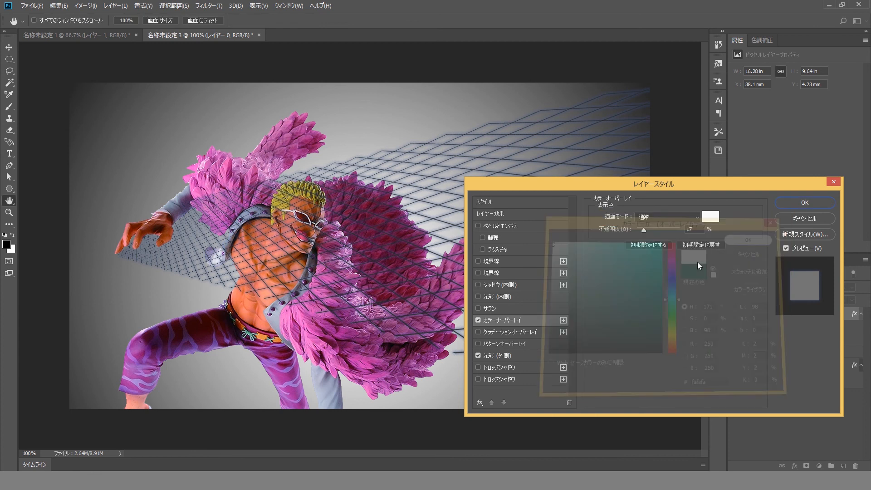
{"action": "left_click_drag", "start_coordinate": [650, 231], "coordinate": [680, 230]}
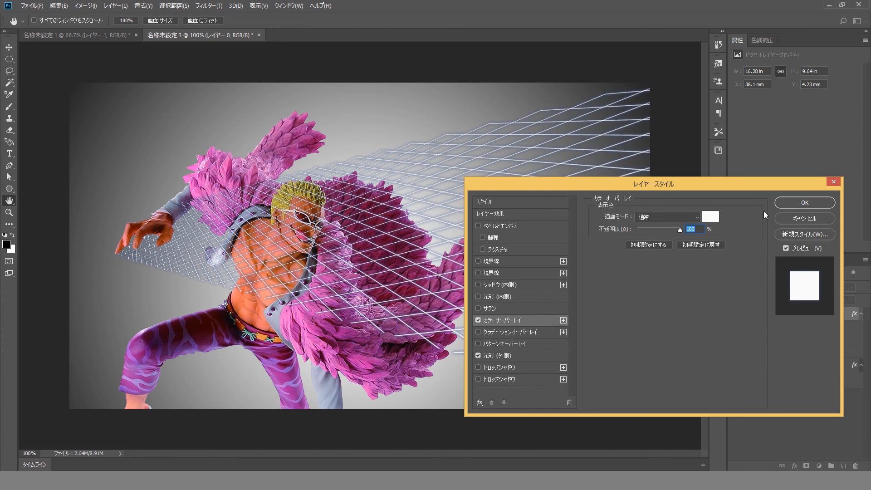
{"action": "left_click", "coordinate": [798, 201]}
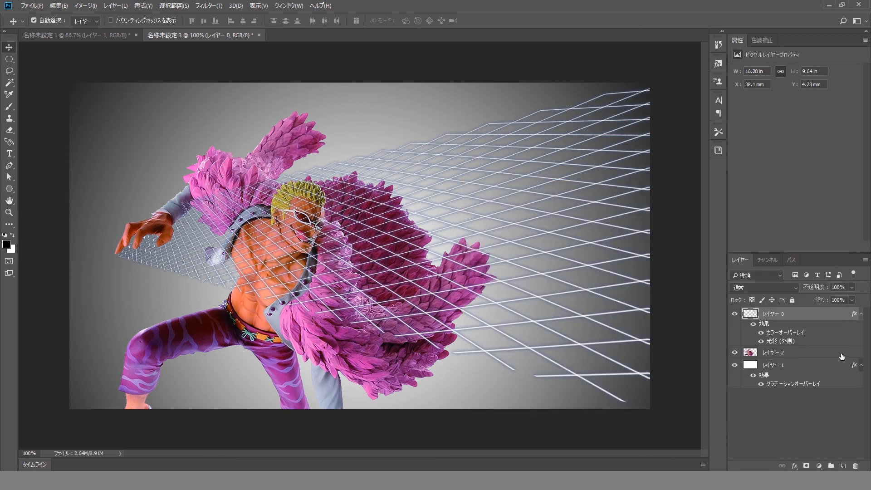
Step: Change the grid's Outer Glow color to bright yellow faeb00 and apply the layer style
{"action": "double_click", "coordinate": [750, 343]}
{"action": "left_click", "coordinate": [544, 357]}
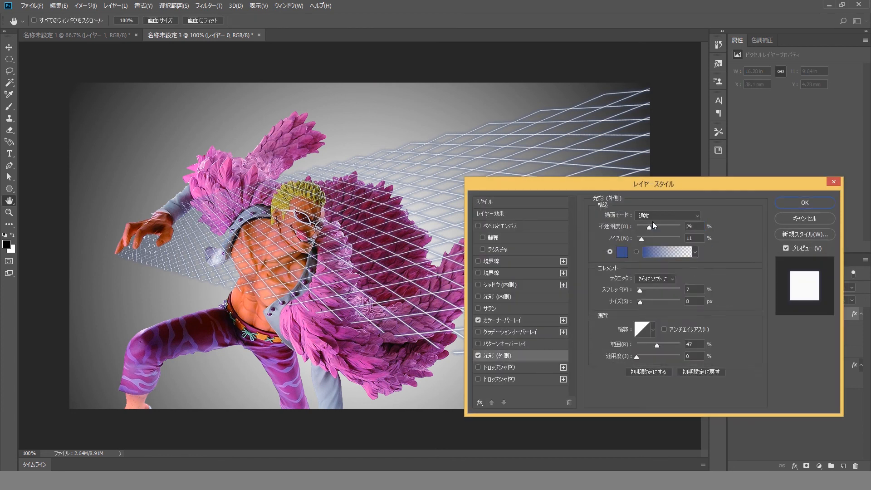
{"action": "left_click", "coordinate": [623, 253]}
{"action": "left_click", "coordinate": [673, 336]}
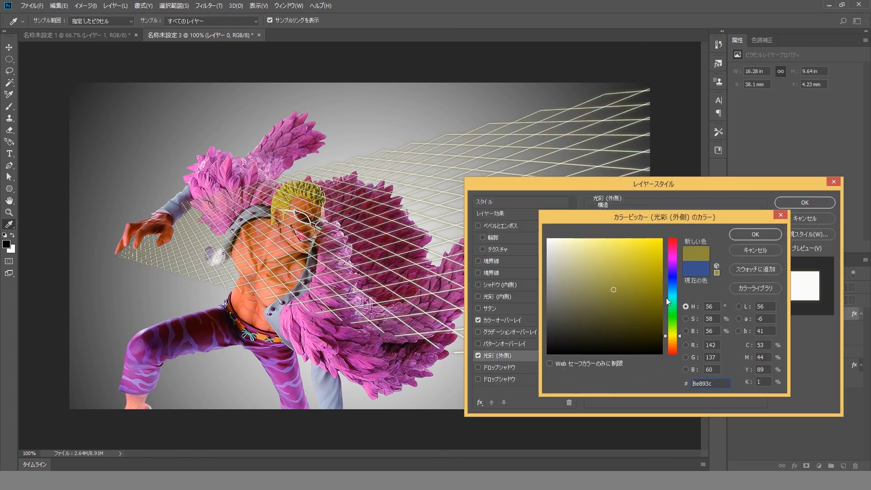
{"action": "left_click_drag", "start_coordinate": [656, 255], "coordinate": [662, 240]}
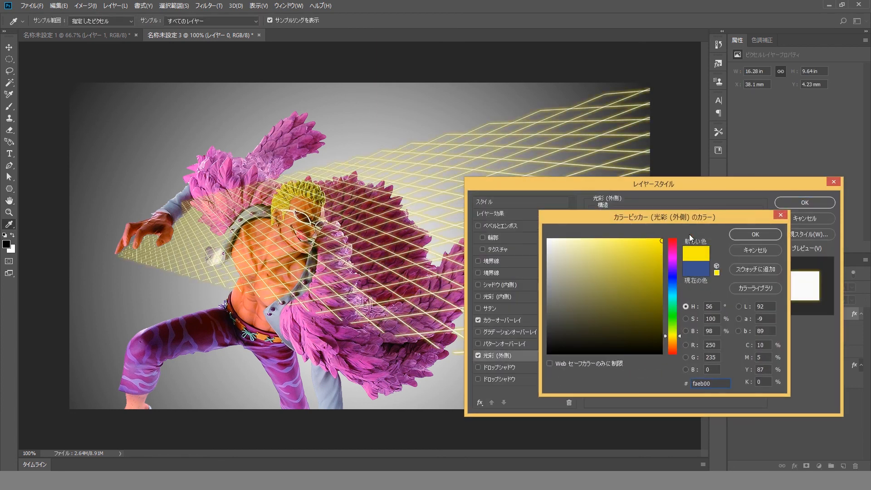
{"action": "left_click", "coordinate": [766, 237]}
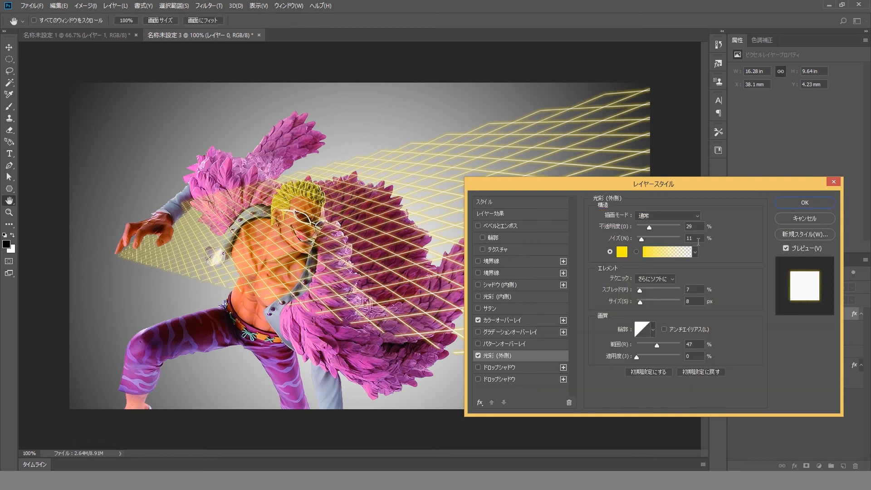
{"action": "left_click", "coordinate": [794, 204]}
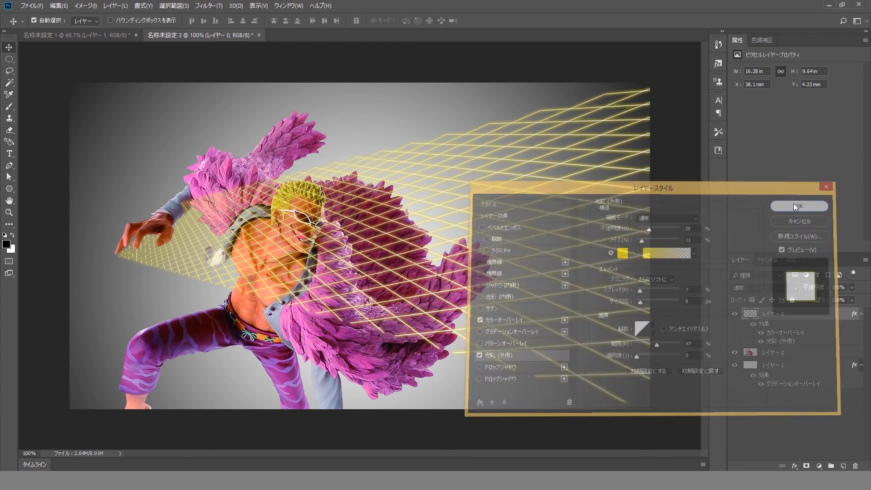